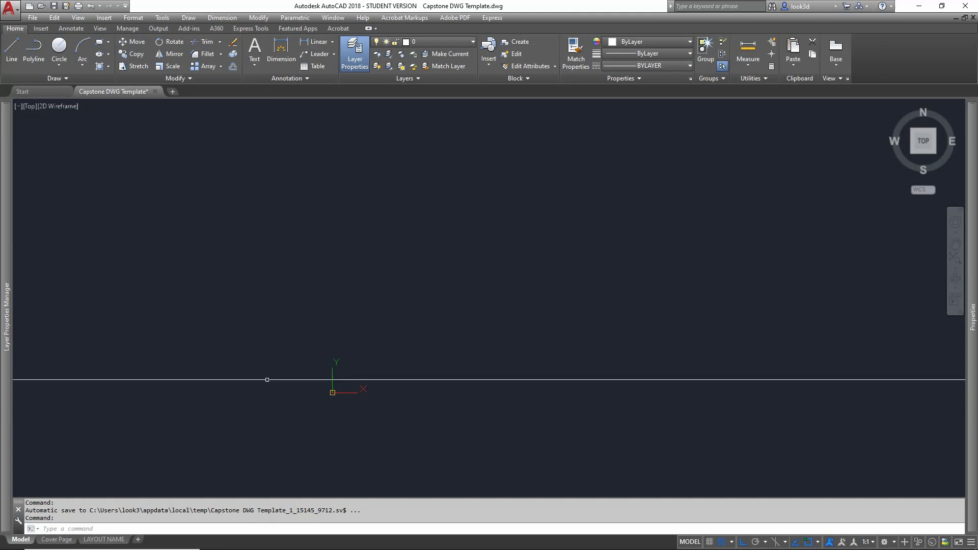
# Step: Open DesignCenter from the Insert tab, then close it
pyautogui.click(36, 29)
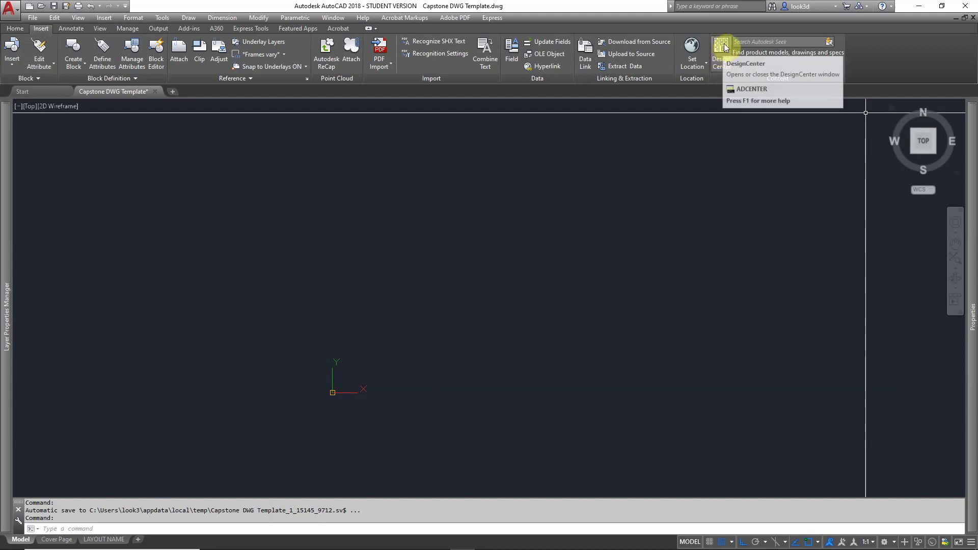
pyautogui.click(722, 66)
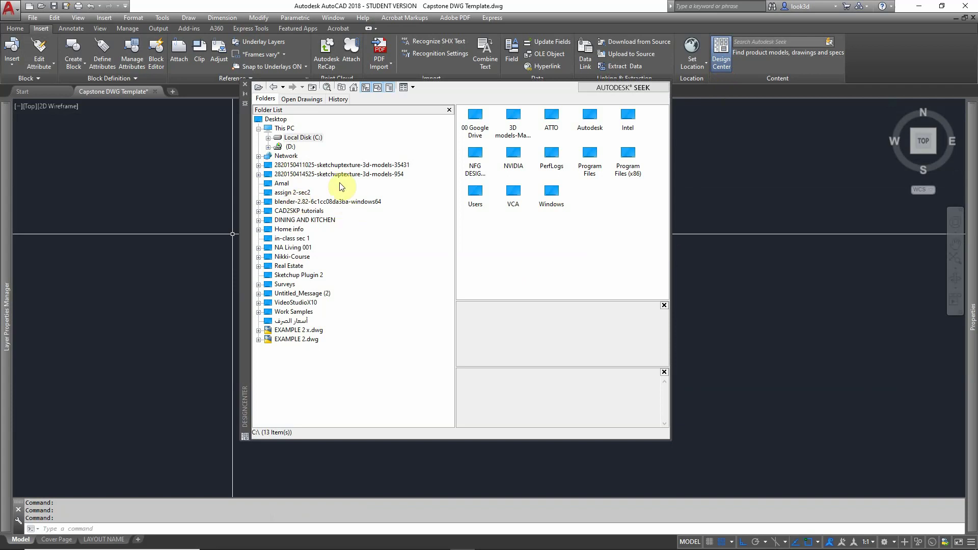
pyautogui.click(245, 85)
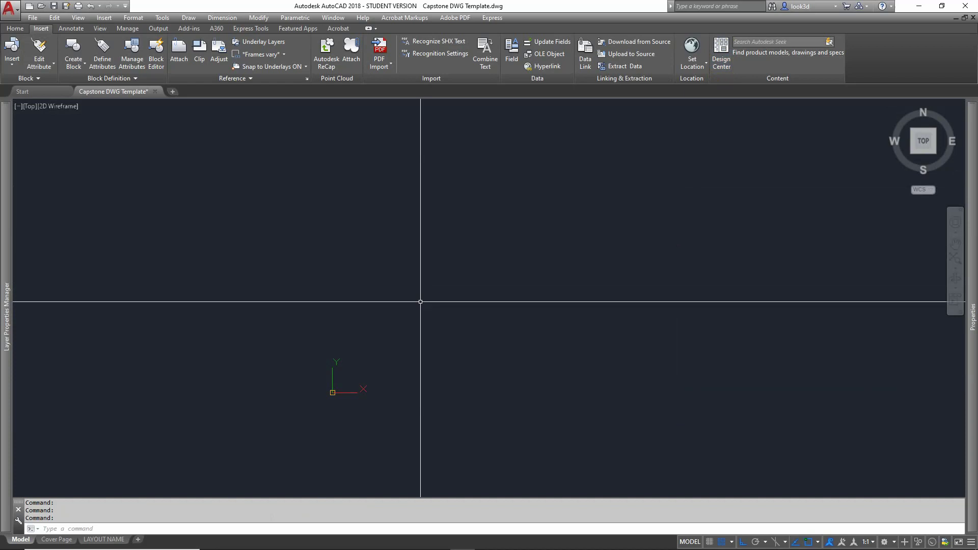
# Step: Reopen DesignCenter with Ctrl+2, close it, then reopen it with the ADC command
pyautogui.hotkey('ctrl', '2')
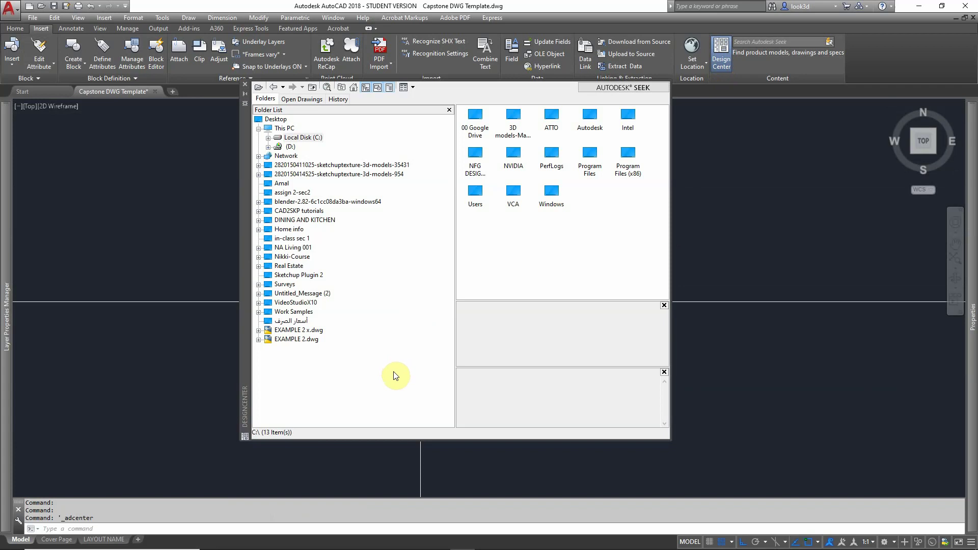
pyautogui.click(245, 87)
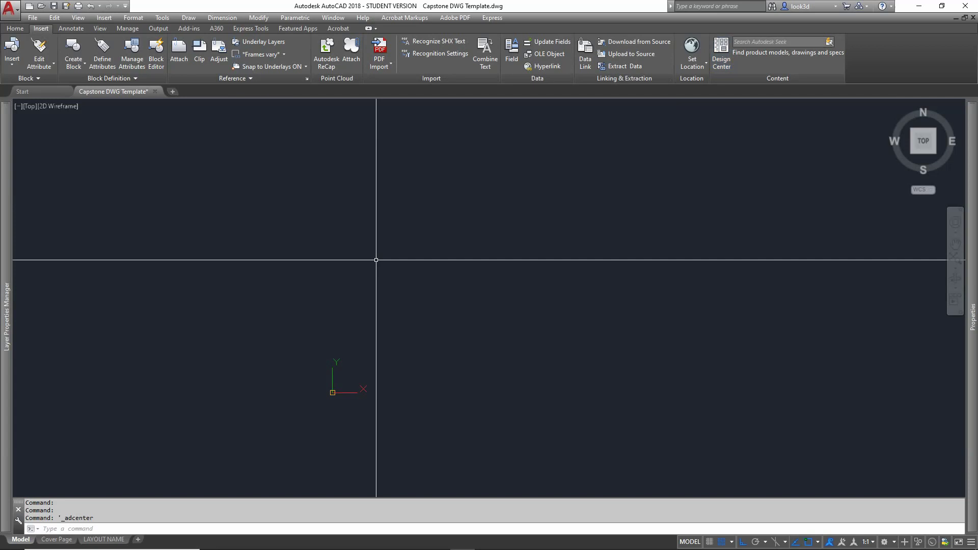
pyautogui.write('ADC')
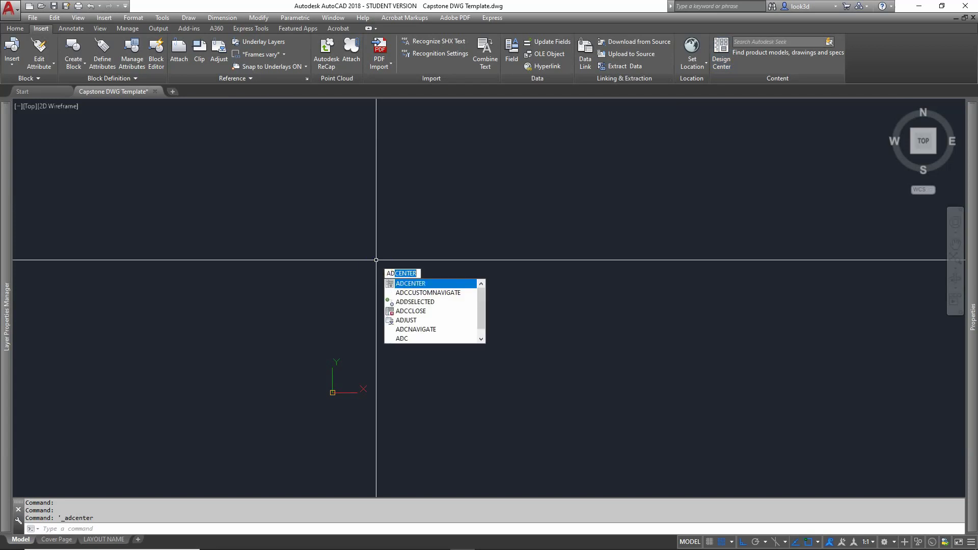
pyautogui.click(403, 284)
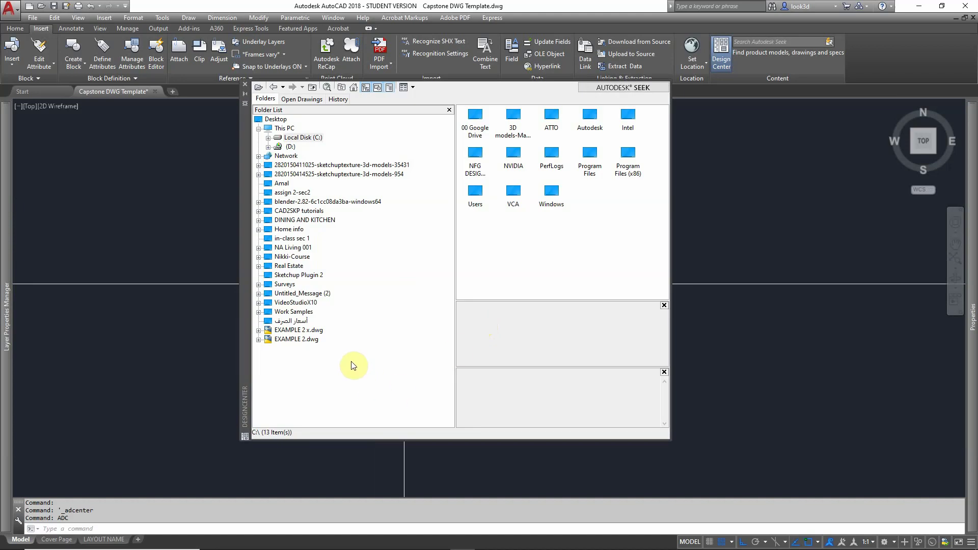
# Step: Close DesignCenter, reopen it from the ribbon, close it, then reopen it with Ctrl+2
pyautogui.click(245, 85)
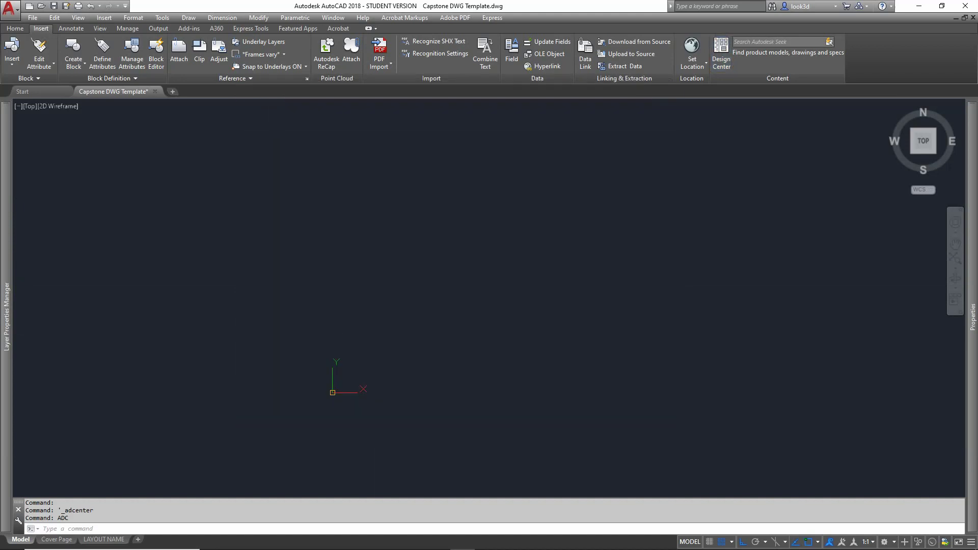
pyautogui.click(720, 49)
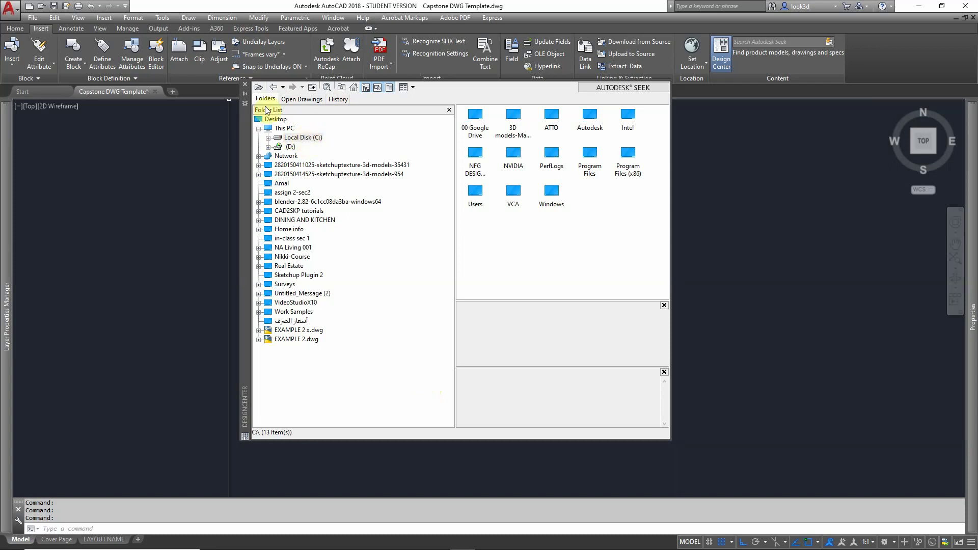
pyautogui.click(246, 85)
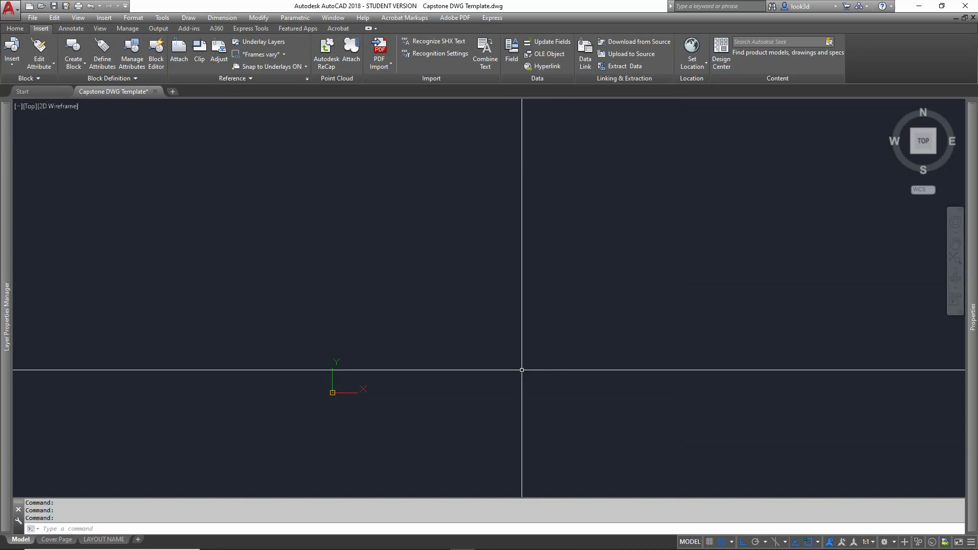
pyautogui.hotkey('ctrl', '2')
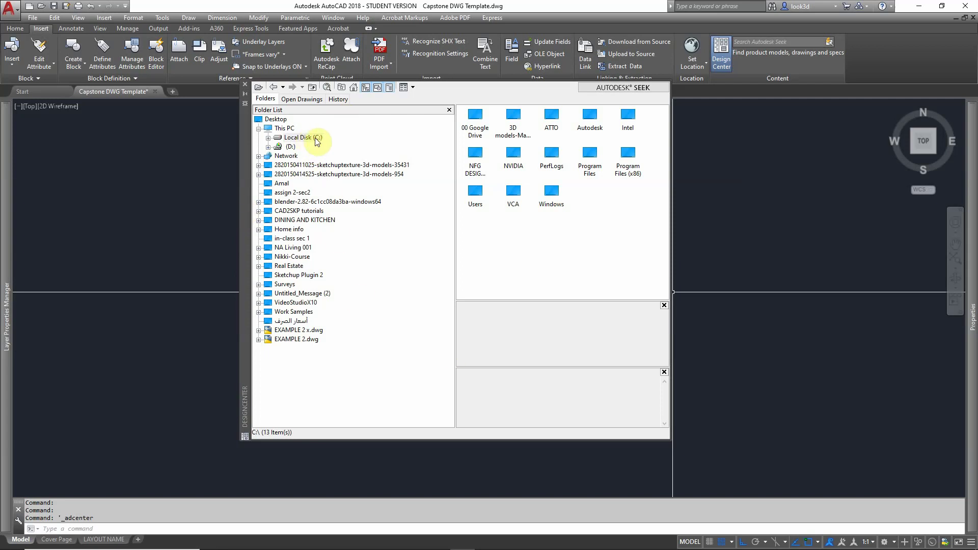
# Step: Expand Local Disk (C:), then Program Files, then Autodesk in the DesignCenter folder tree
pyautogui.click(269, 139)
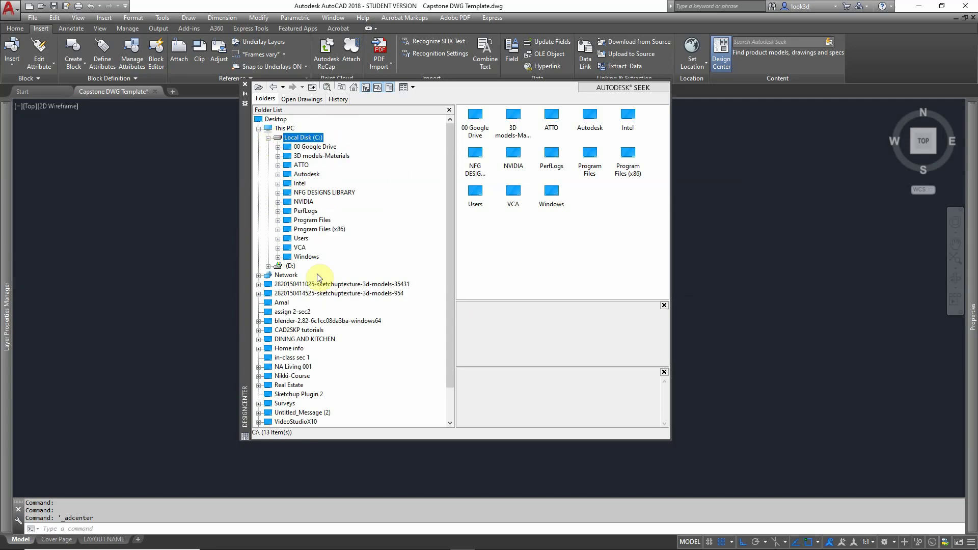
pyautogui.click(279, 221)
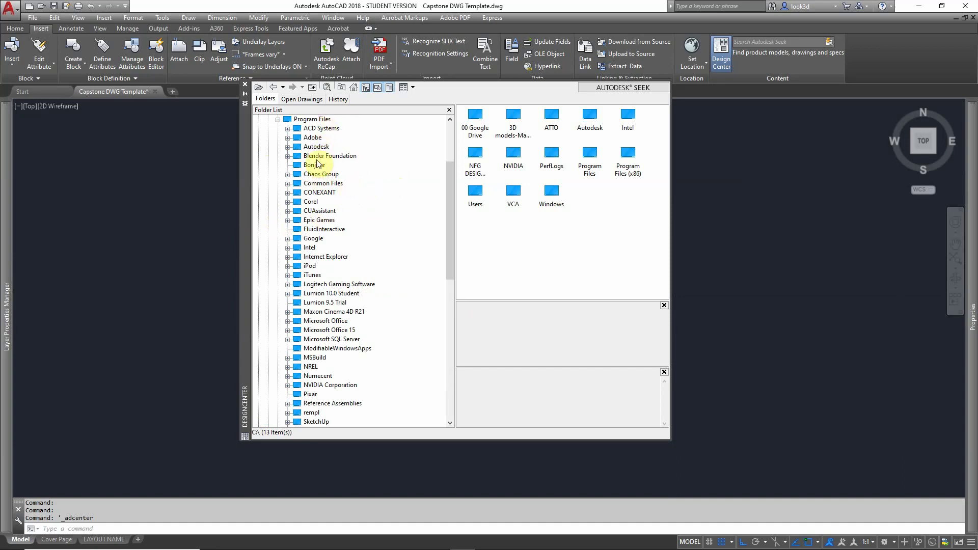
pyautogui.click(288, 147)
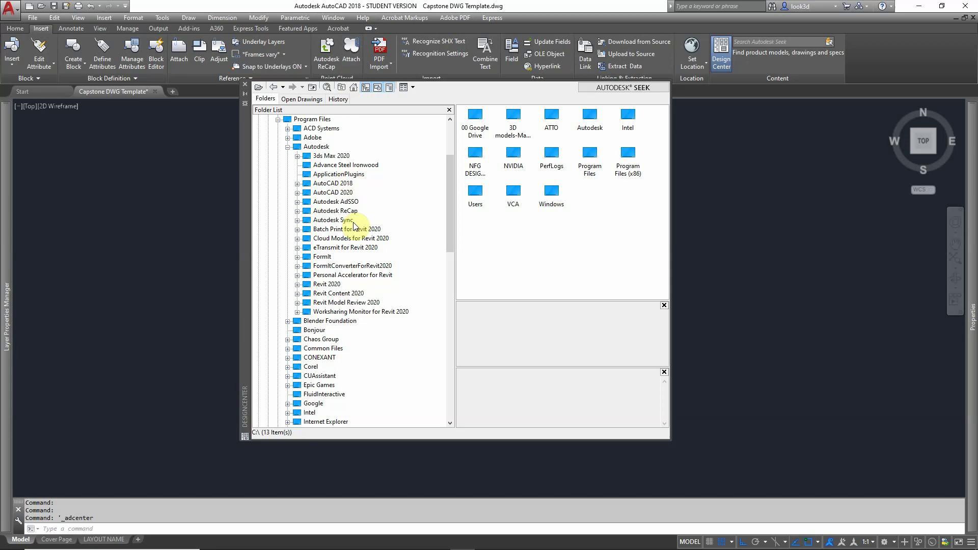
# Step: Expand the AutoCAD 2018, Sample and en-us folders in the DesignCenter tree
pyautogui.click(297, 184)
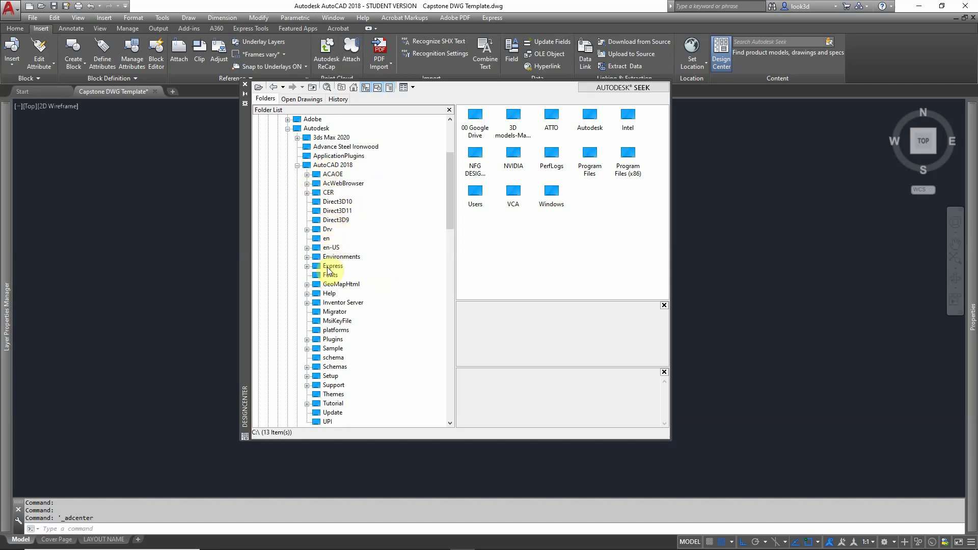
pyautogui.scroll(-1, 331, 278)
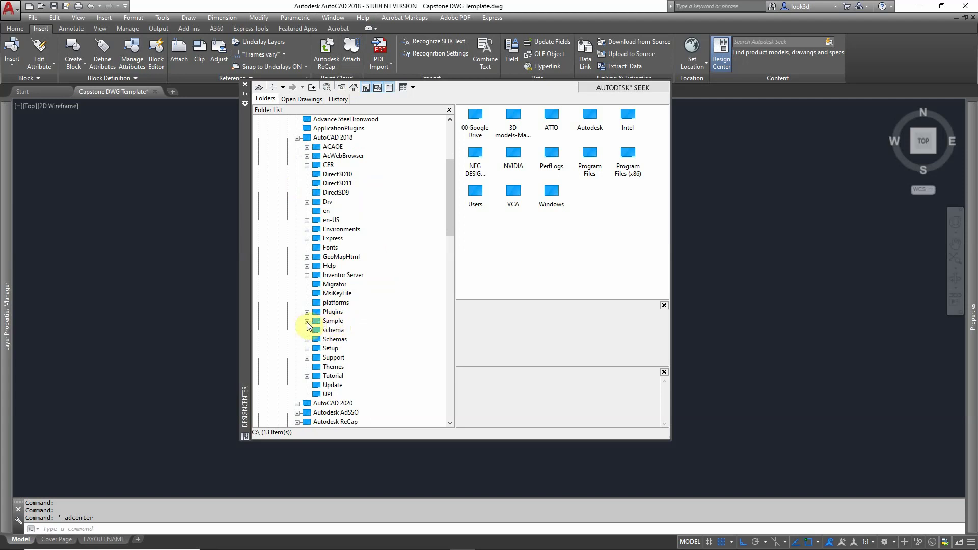
pyautogui.click(308, 321)
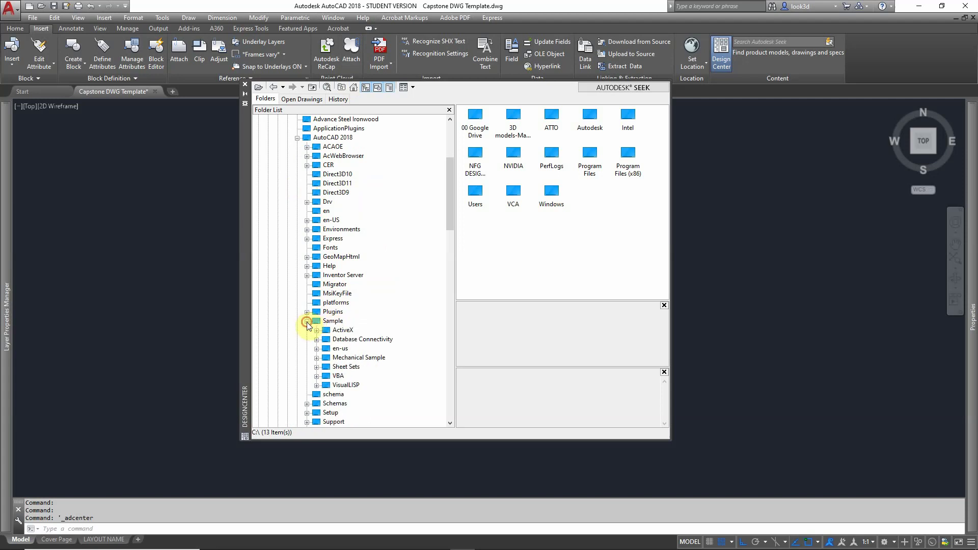
pyautogui.scroll(-2, 307, 325)
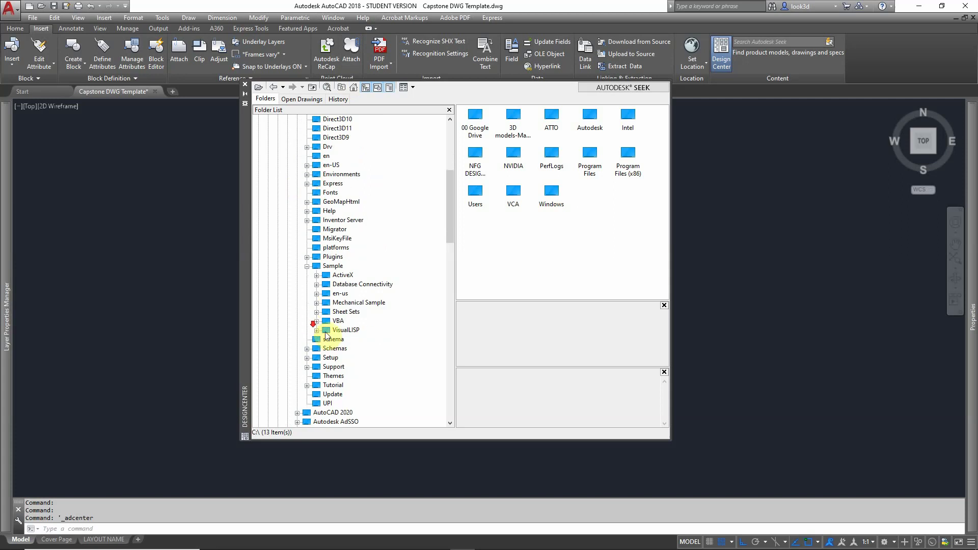
pyautogui.click(317, 295)
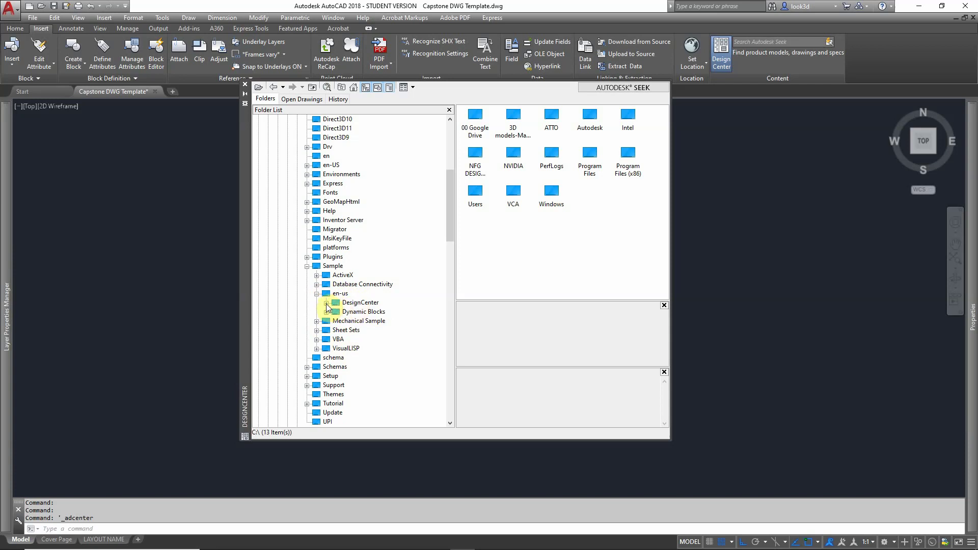
# Step: Show the 20 blocks of Home - Space Planner.dwg from the DesignCenter sample folder
pyautogui.click(326, 304)
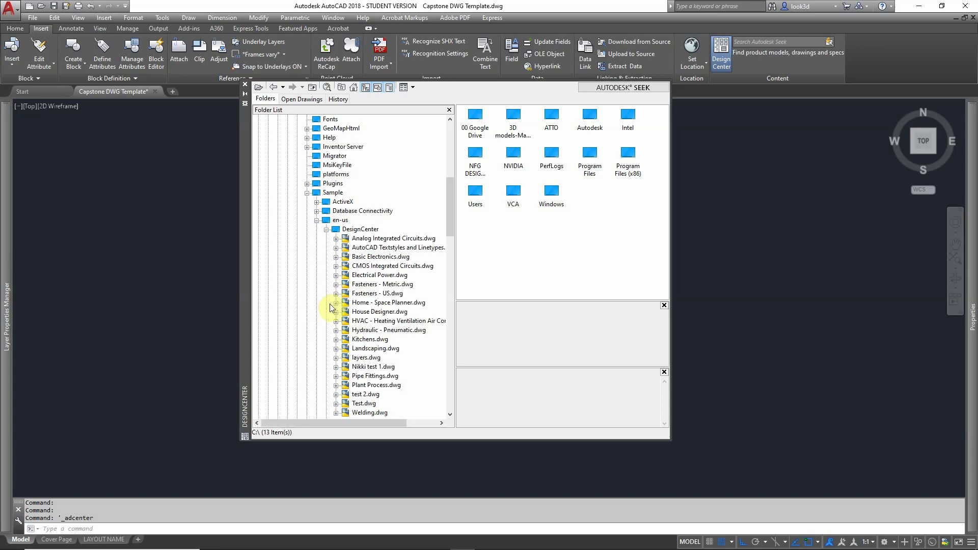
pyautogui.scroll(-1, 352, 278)
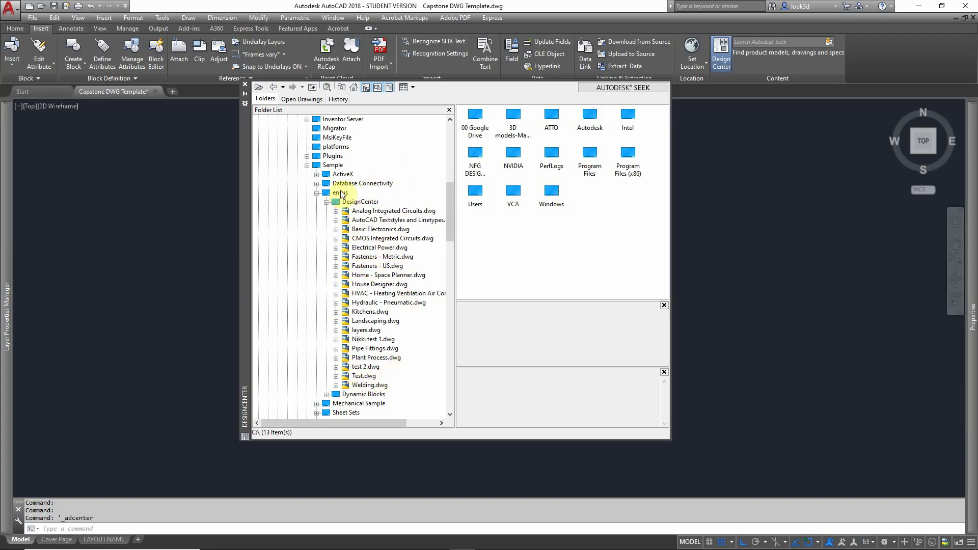
pyautogui.click(336, 275)
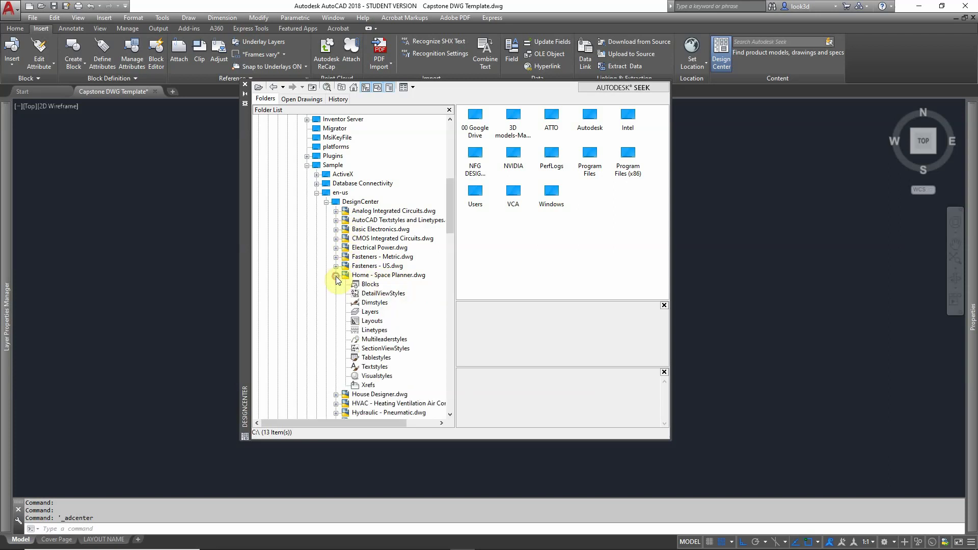
pyautogui.click(369, 285)
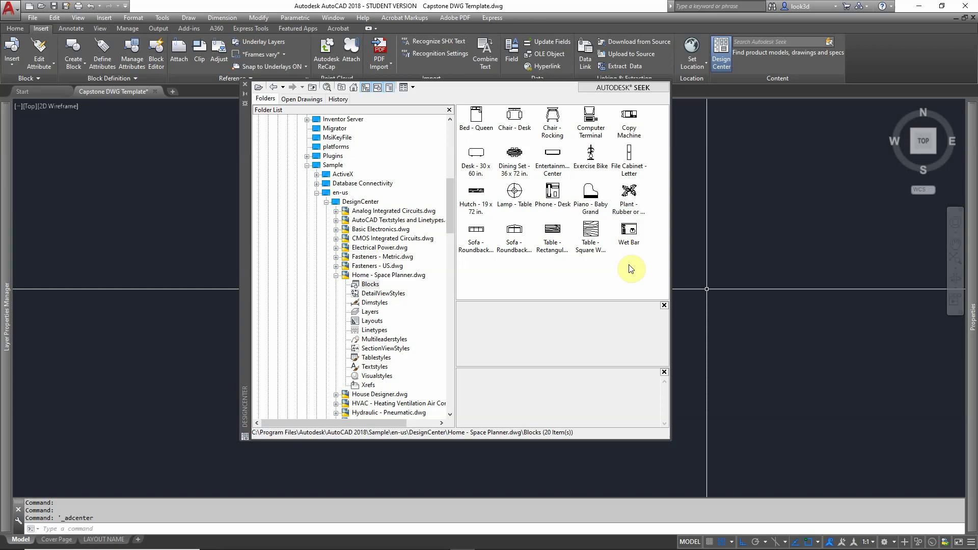
# Step: Make A-FURNITURE the current layer from the Home tab layer list
pyautogui.click(16, 29)
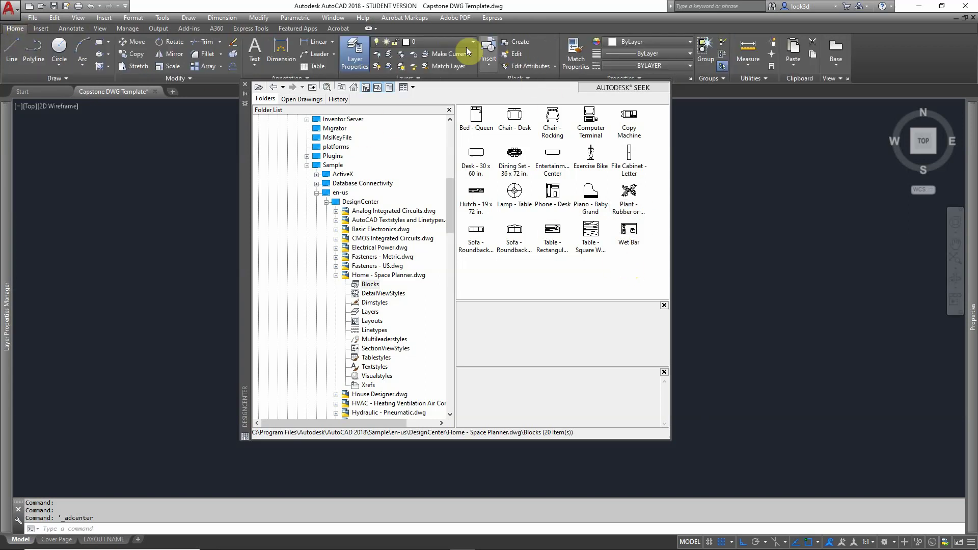
pyautogui.click(451, 42)
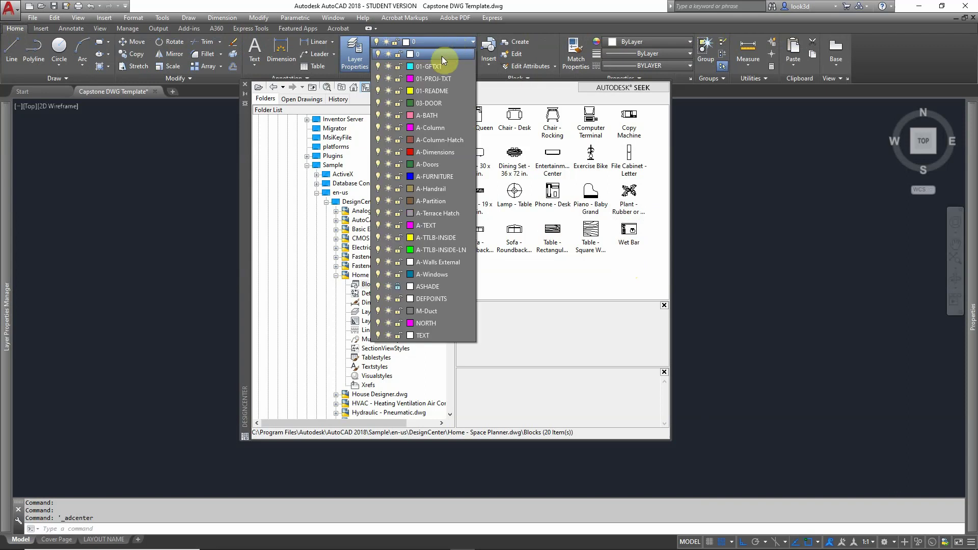
pyautogui.click(443, 177)
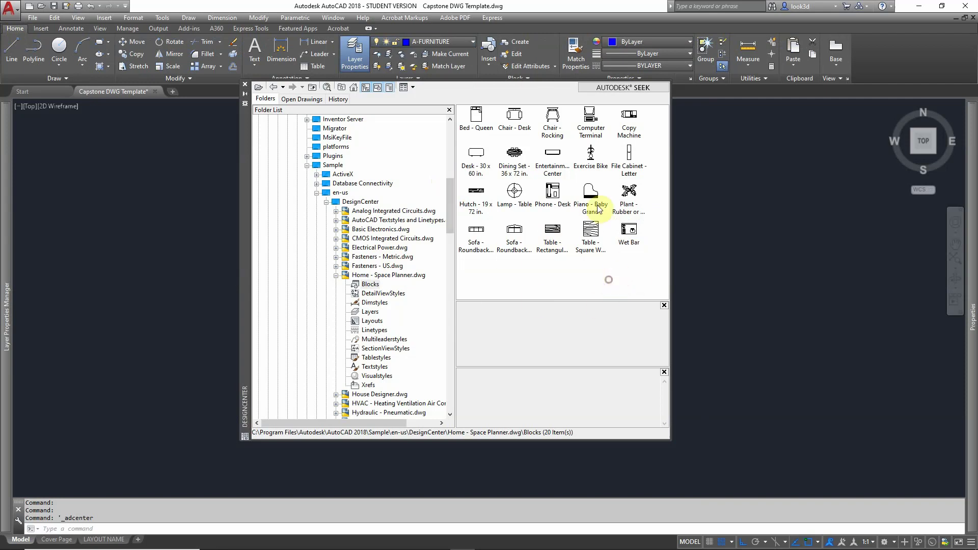
# Step: Drag the Piano - Baby Grand, Dining Set, Table - Rectangular and Rubber Plant blocks into the drawing
pyautogui.moveTo(591, 193); pyautogui.dragTo(717, 257)
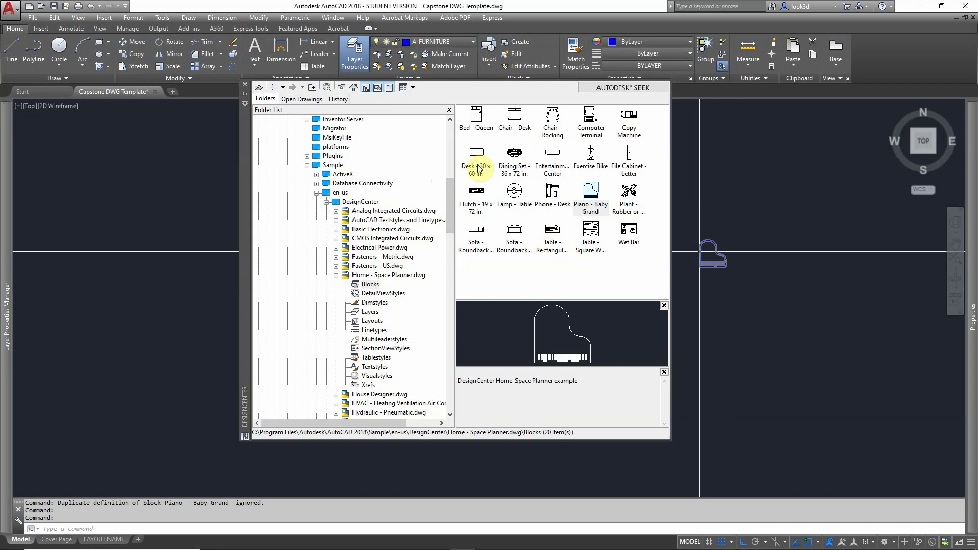
pyautogui.moveTo(515, 152)
pyautogui.mouseDown()
pyautogui.moveTo(742, 194)
pyautogui.moveTo(739, 203)
pyautogui.mouseUp()
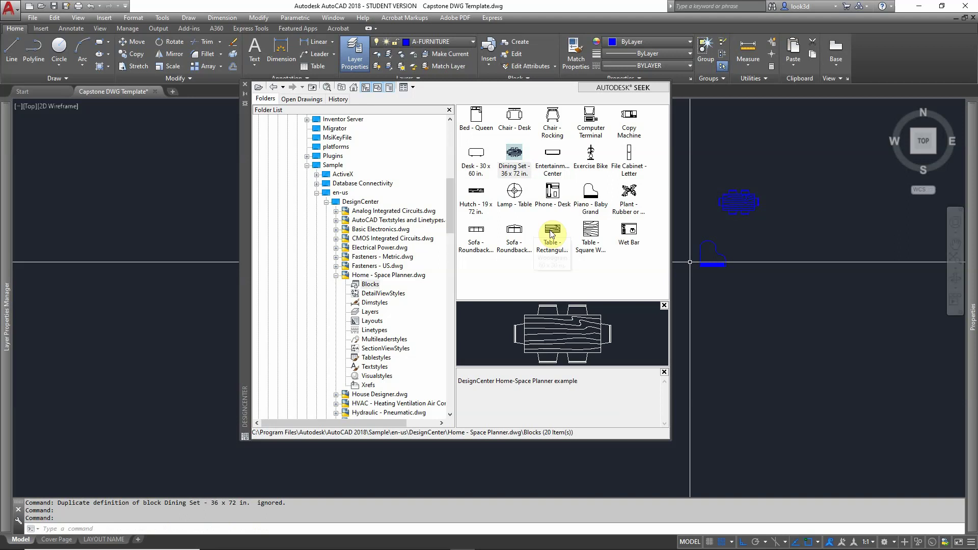
pyautogui.moveTo(552, 233)
pyautogui.mouseDown()
pyautogui.moveTo(803, 308)
pyautogui.moveTo(764, 239)
pyautogui.mouseUp()
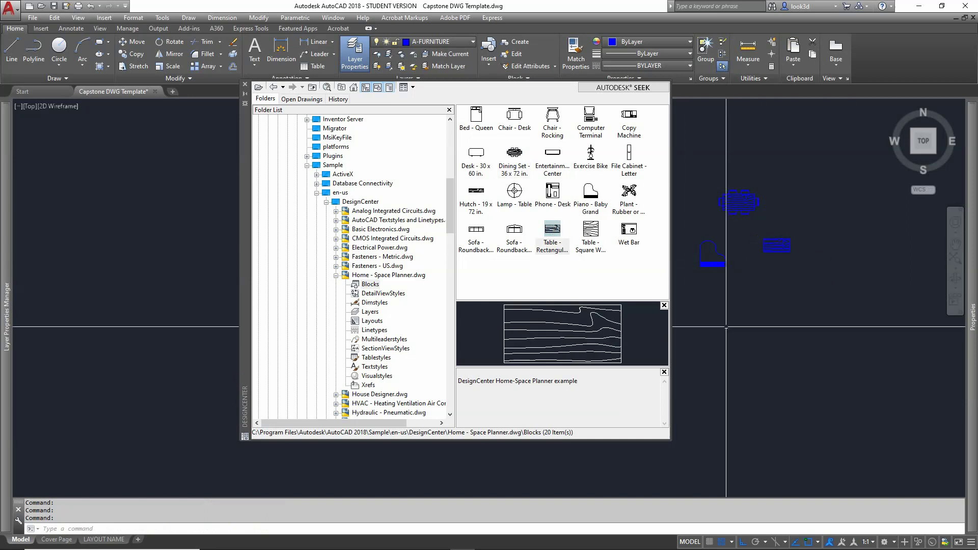
pyautogui.moveTo(629, 193); pyautogui.dragTo(849, 224)
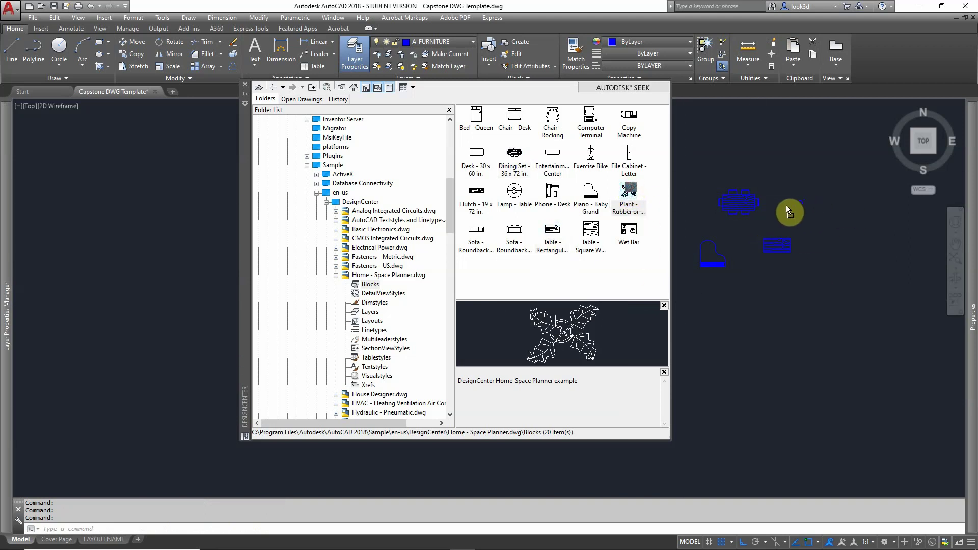
pyautogui.moveTo(787, 207); pyautogui.dragTo(787, 206)
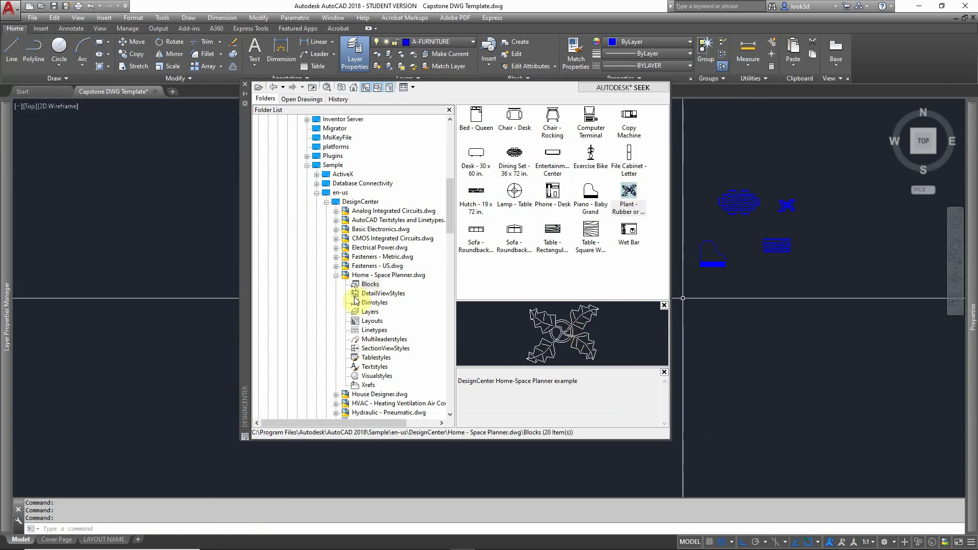
# Step: Collapse Home - Space Planner.dwg and show the Blocks of House Designer.dwg instead
pyautogui.click(336, 276)
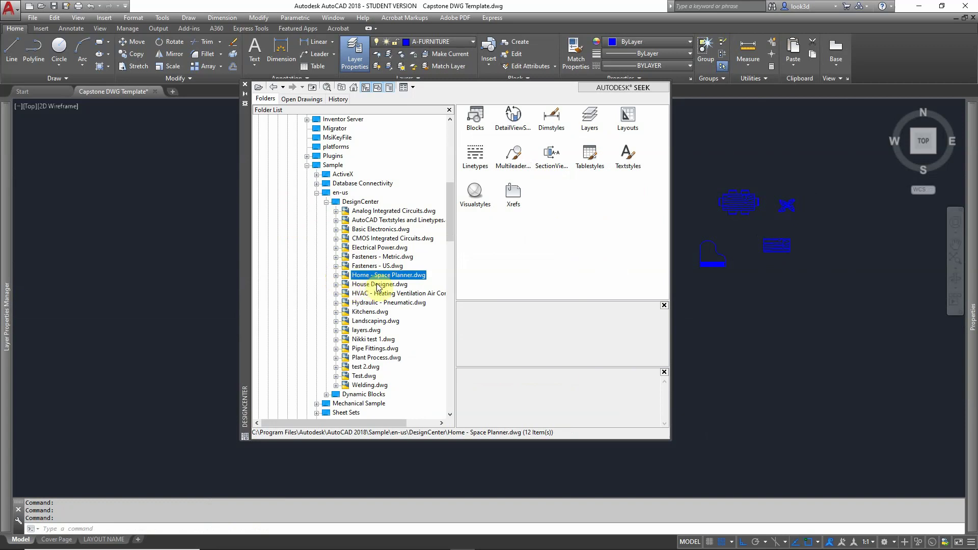
pyautogui.click(336, 275)
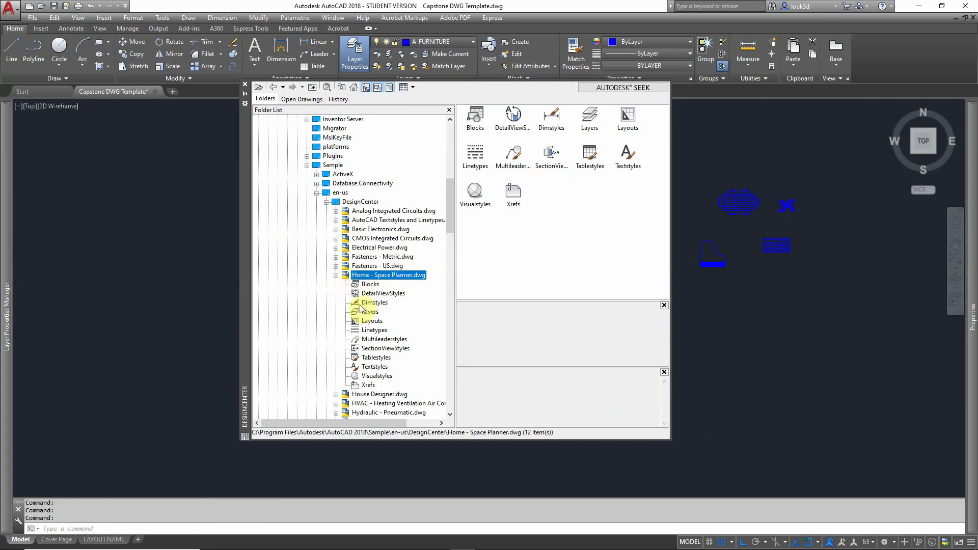
pyautogui.click(336, 276)
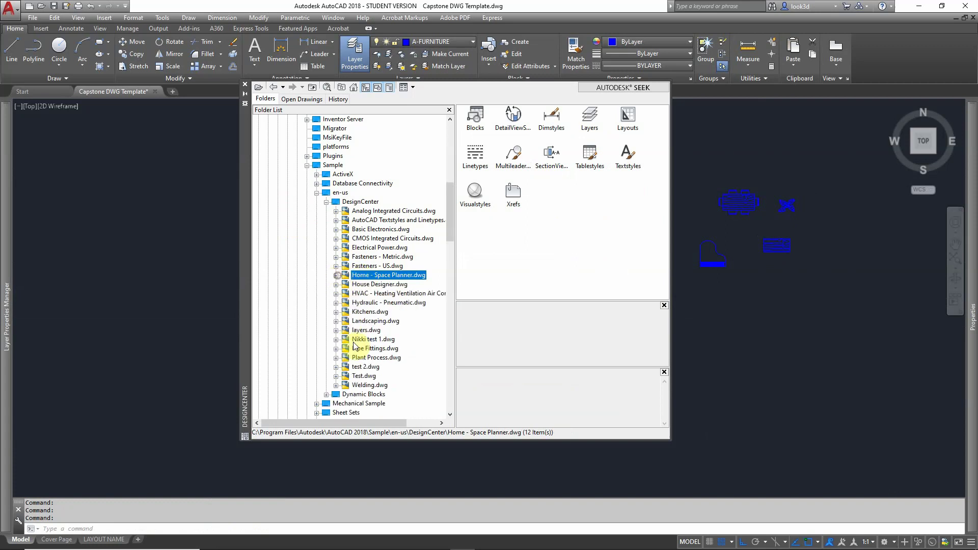
pyautogui.click(336, 285)
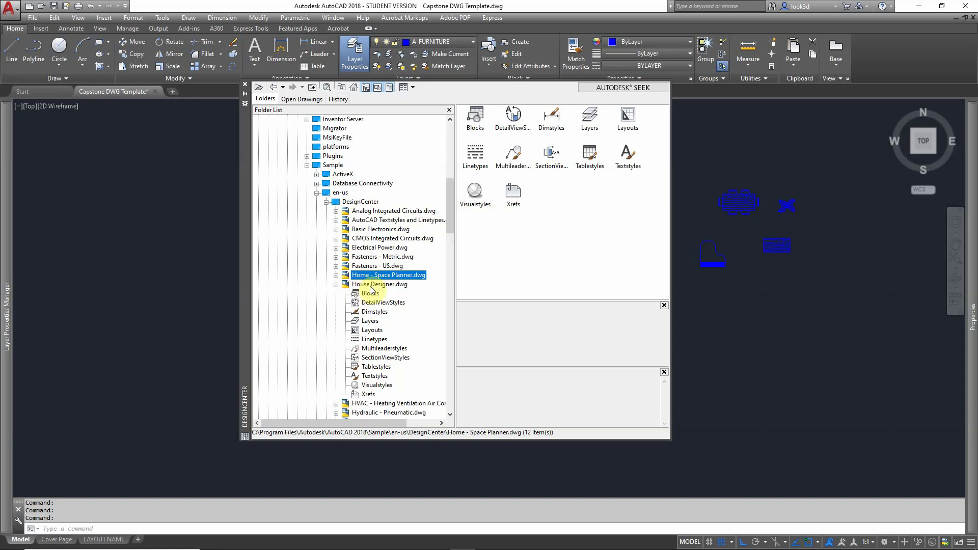
pyautogui.click(369, 295)
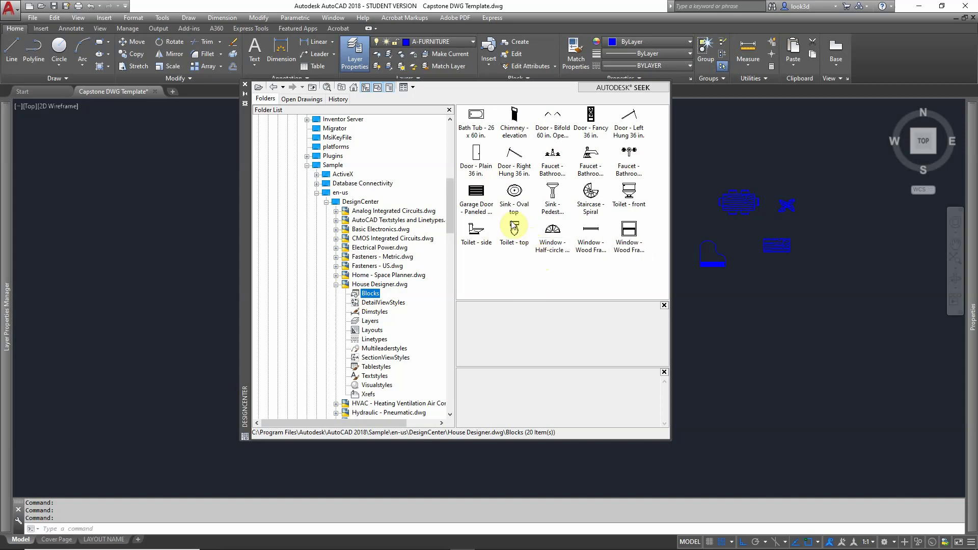
# Step: Make A-BATH the current layer and drag Toilet - top and Sink - Oval top into the drawing
pyautogui.click(576, 280)
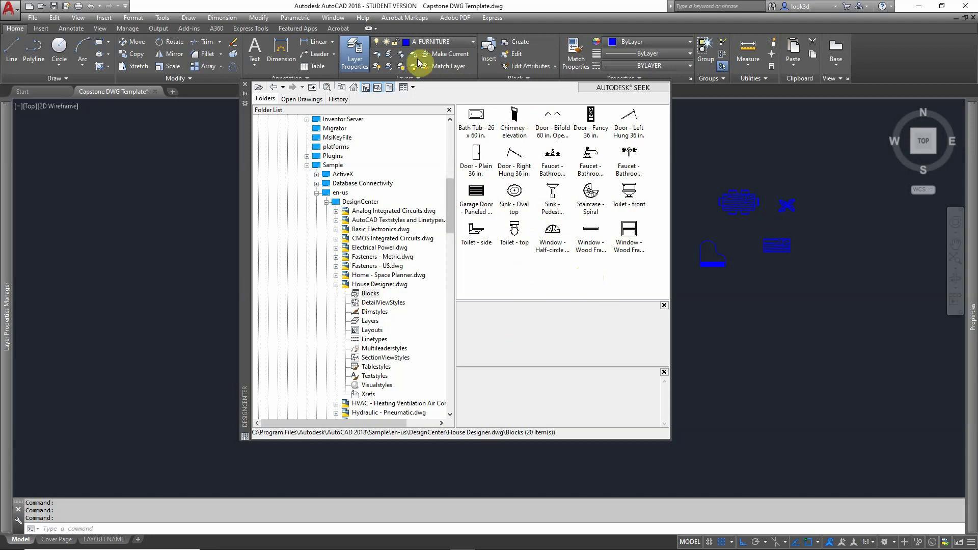
pyautogui.click(442, 40)
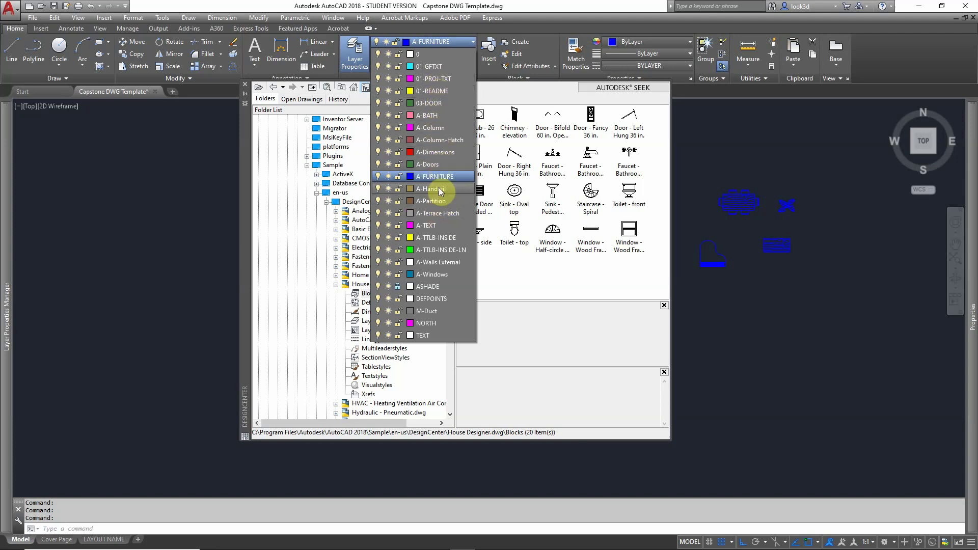
pyautogui.click(430, 115)
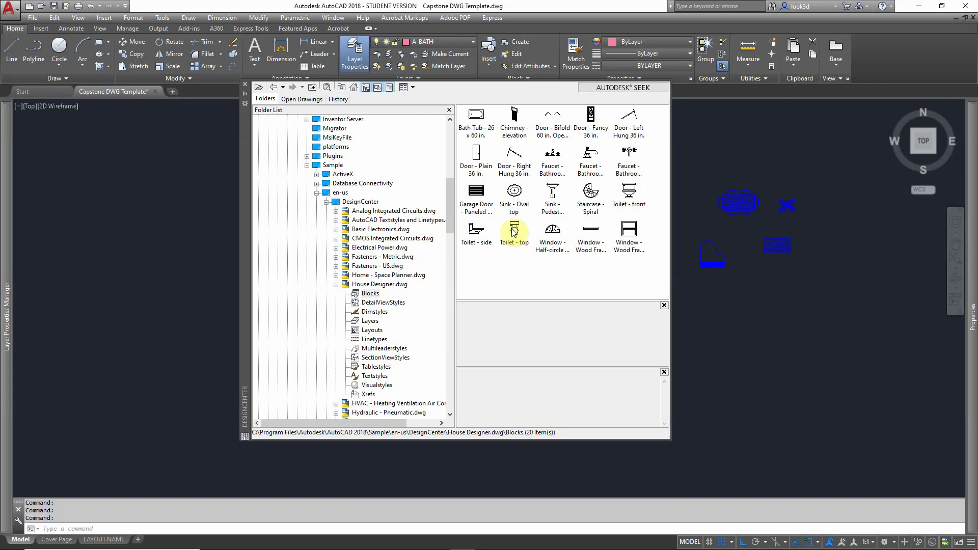
pyautogui.moveTo(514, 232); pyautogui.dragTo(779, 285)
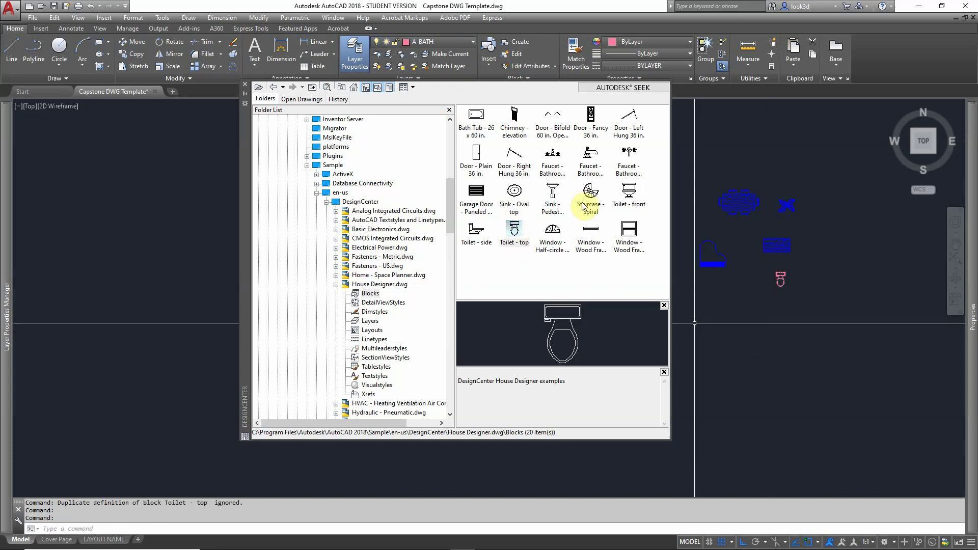
pyautogui.moveTo(514, 191); pyautogui.dragTo(751, 282)
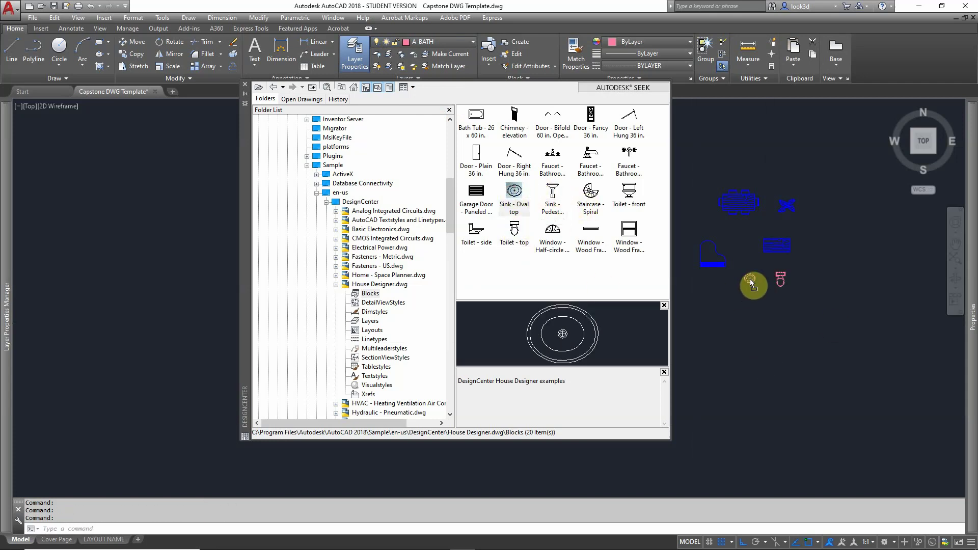